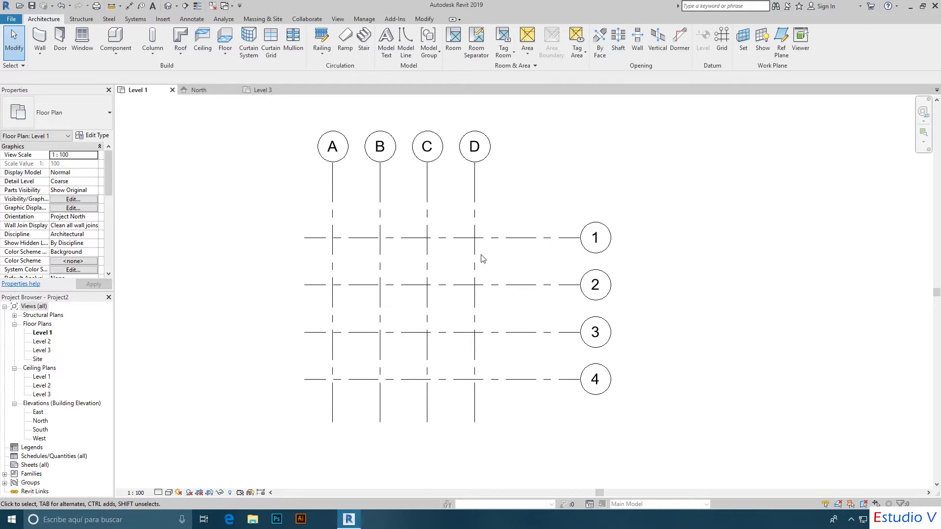
Nudge the Level 1 plan and choose Wall: Architectural from the Wall drop-down
middle_drag(493, 263, 503, 262)
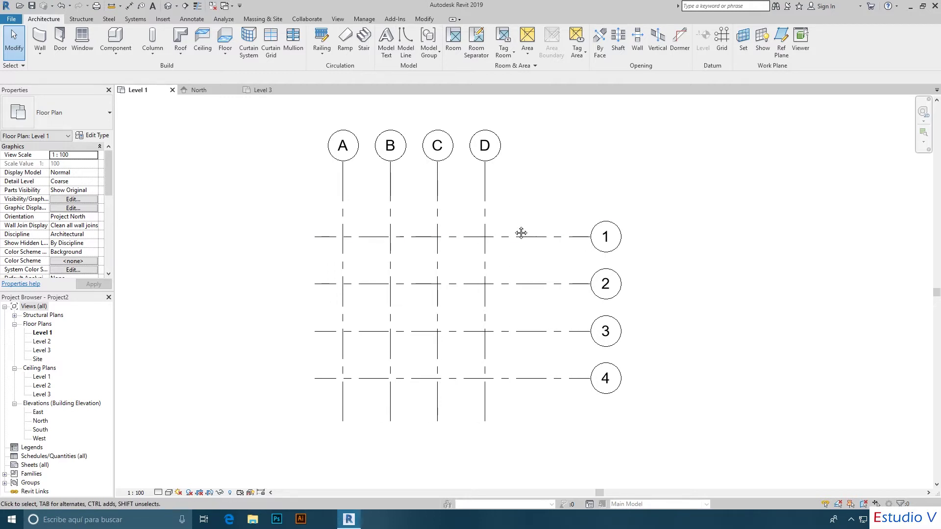
click(41, 52)
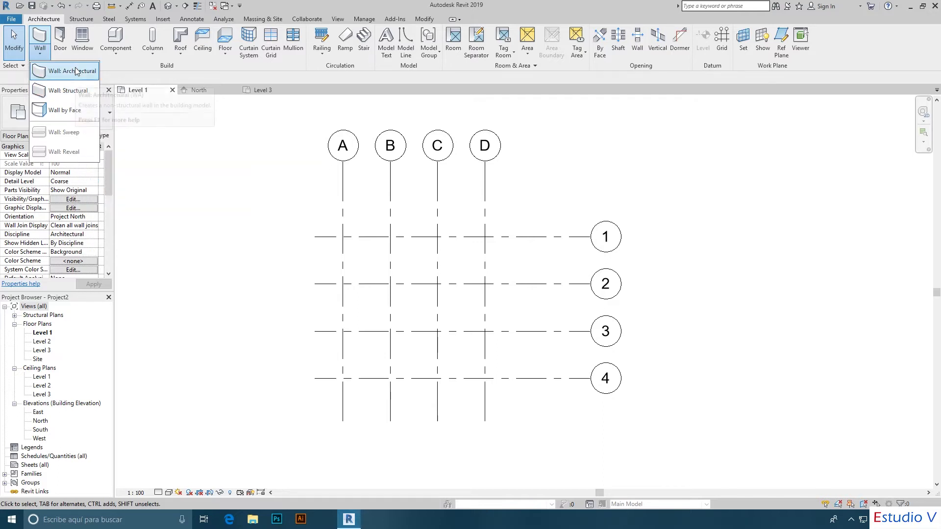
click(69, 71)
Frame grid bubbles A–D in view and show the Basic Wall type list
scroll(313, 230, up, 1)
scroll(275, 230, up, 1)
scroll(276, 239, up, 1)
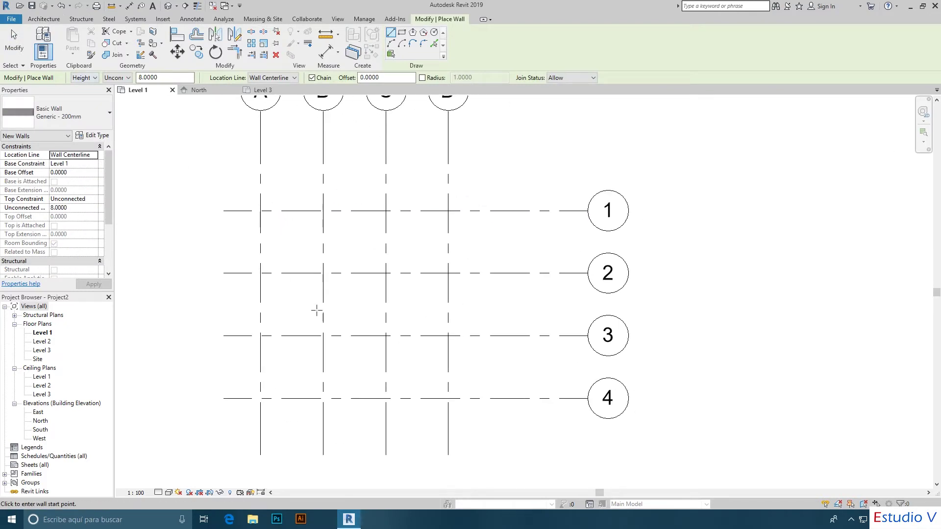
scroll(330, 269, down, 1)
middle_drag(330, 269, 360, 277)
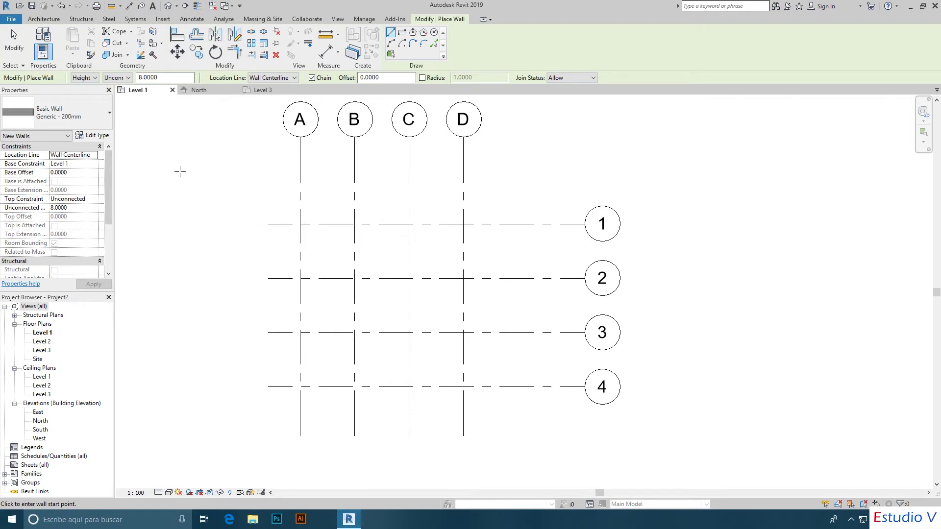
click(91, 117)
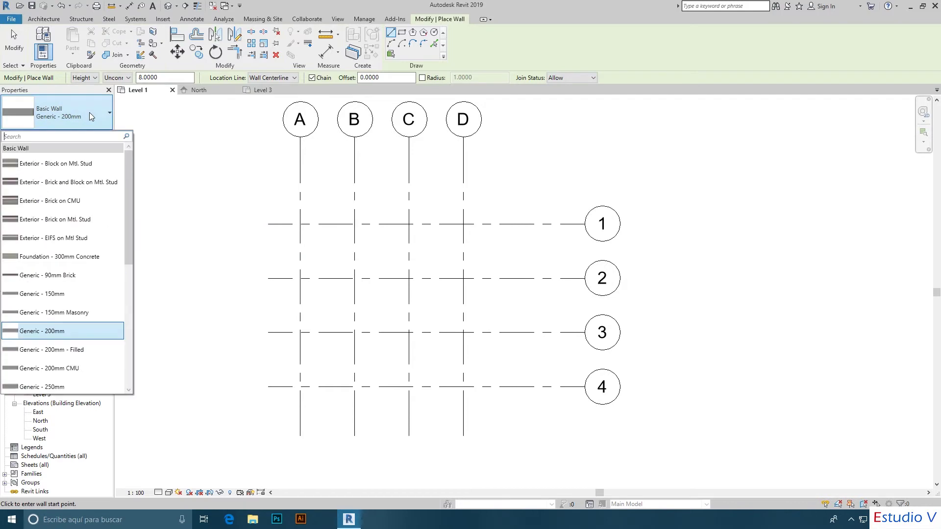
Keep Basic Wall Generic - 200mm as the type and switch to the Rectangle draw option
drag(131, 169, 128, 154)
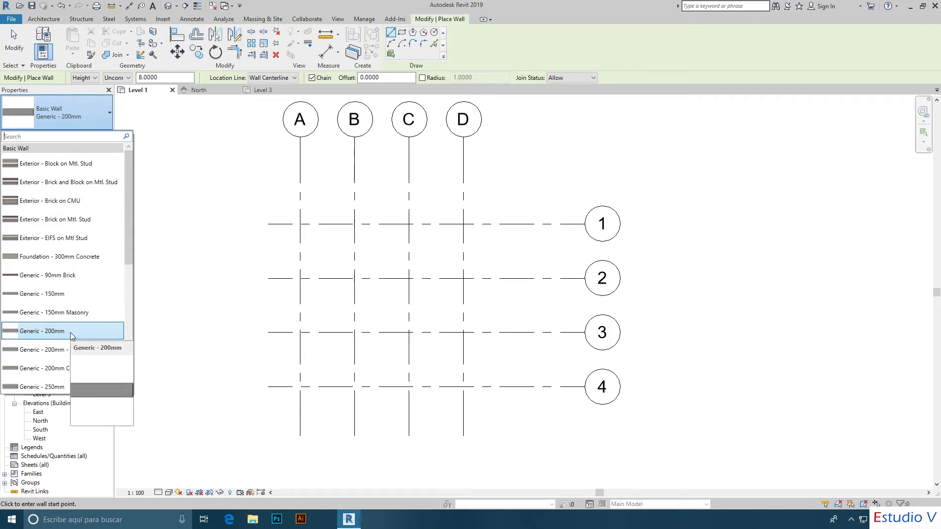
scroll(81, 307, down, 1)
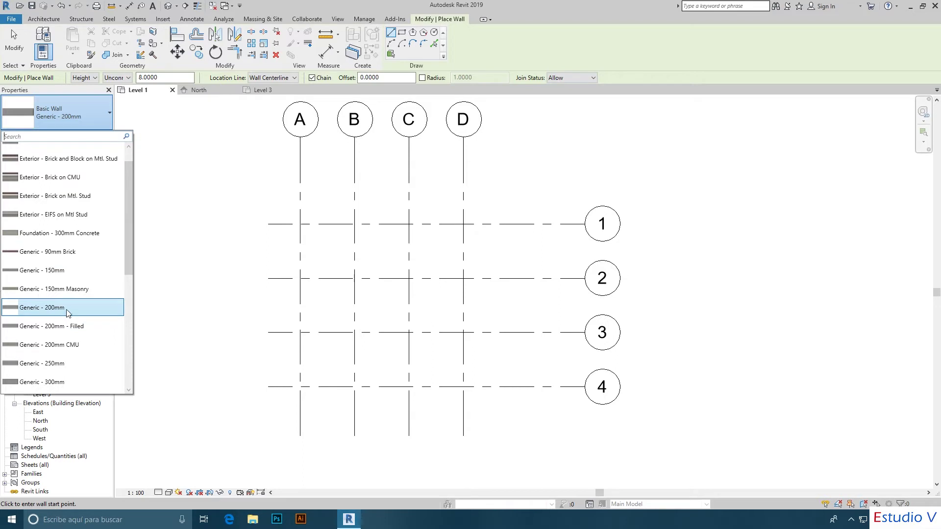
click(67, 312)
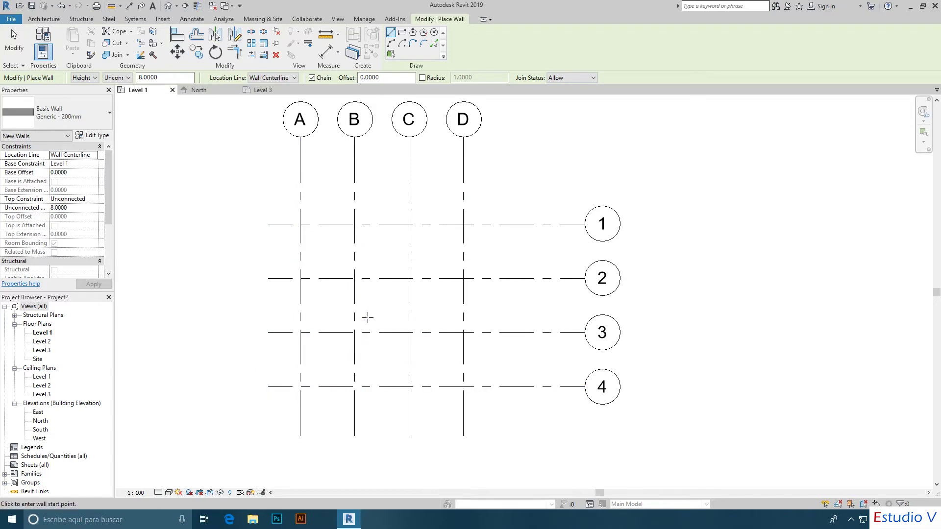
click(403, 33)
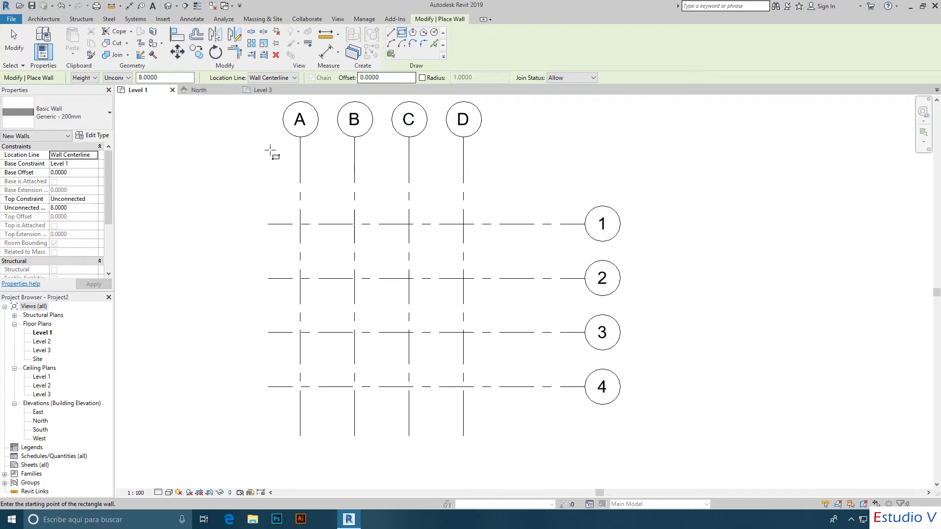
Frame grid A/4, start and cancel a test rectangle, and show the Location Line options
middle_drag(297, 162, 309, 166)
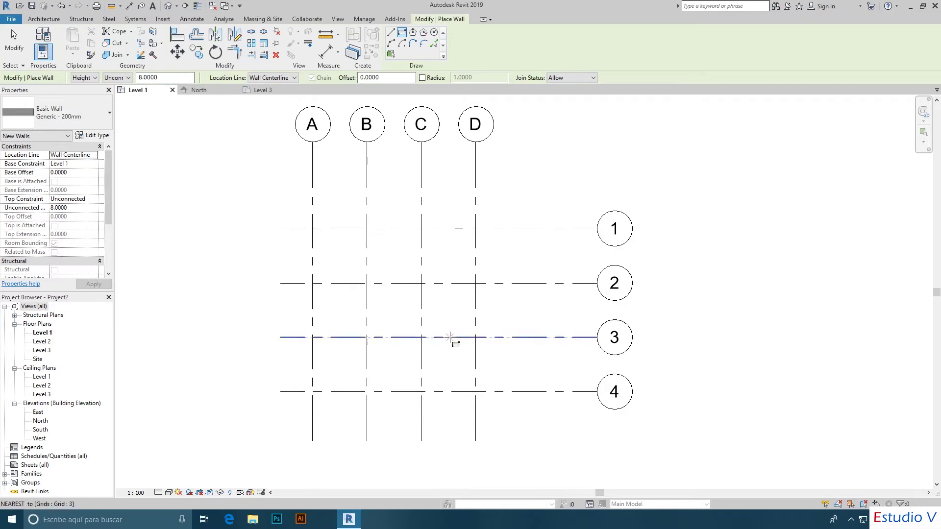
scroll(331, 391, up, 1)
middle_drag(332, 369, 298, 380)
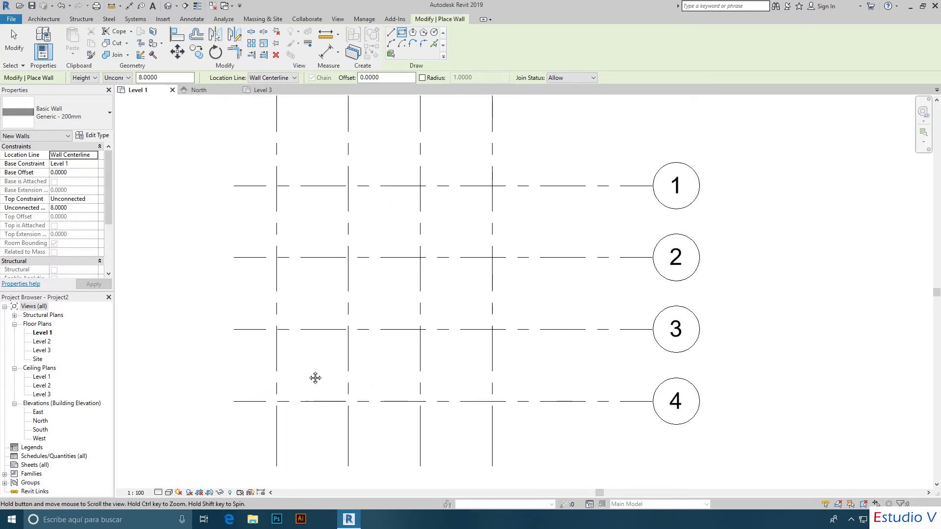
click(277, 401)
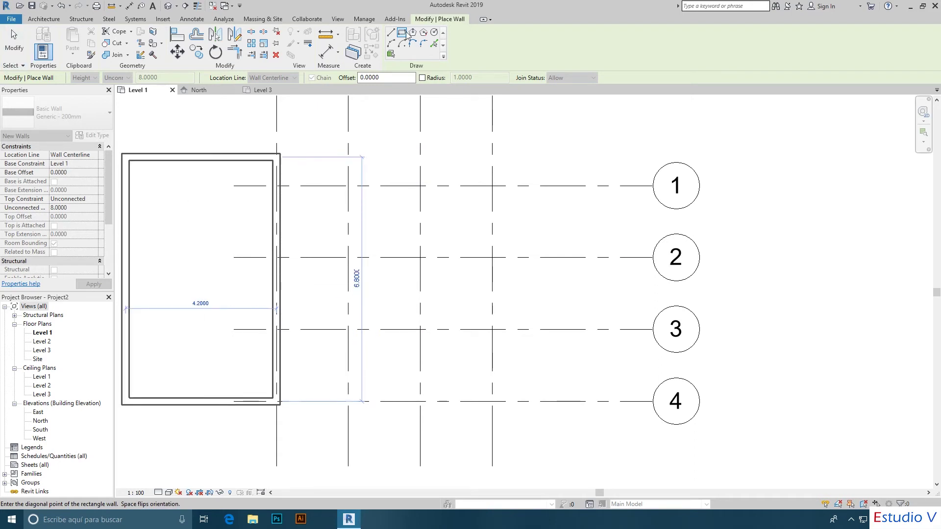
click(403, 33)
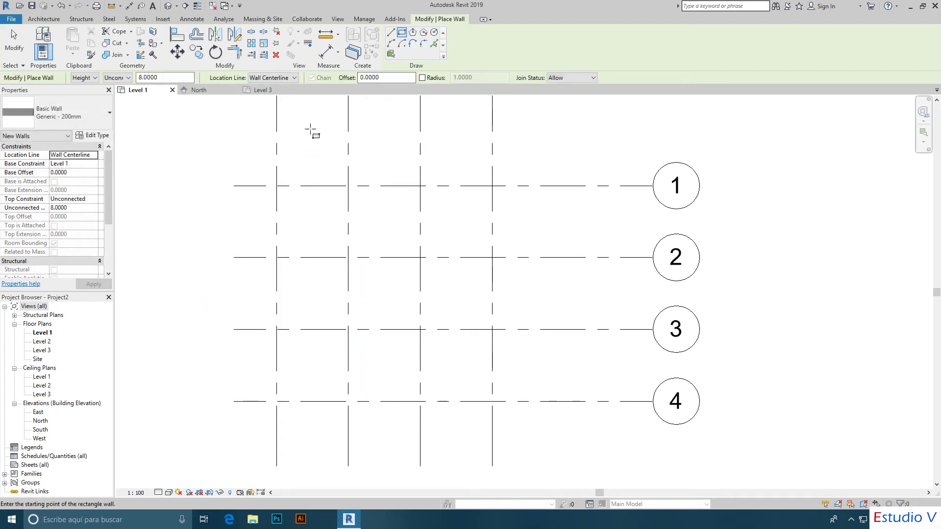
click(268, 80)
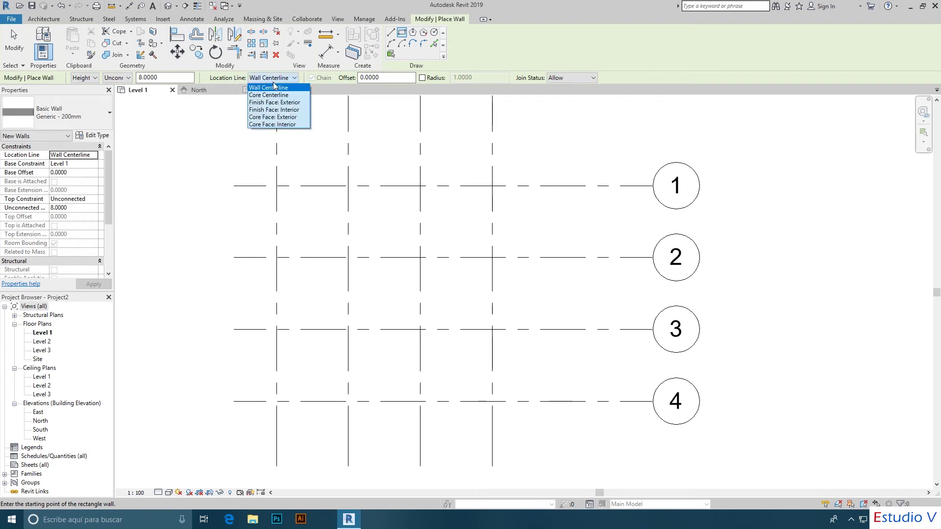
Try Finish Face: Exterior with a test rectangle from grid A/4, then abandon it
click(293, 103)
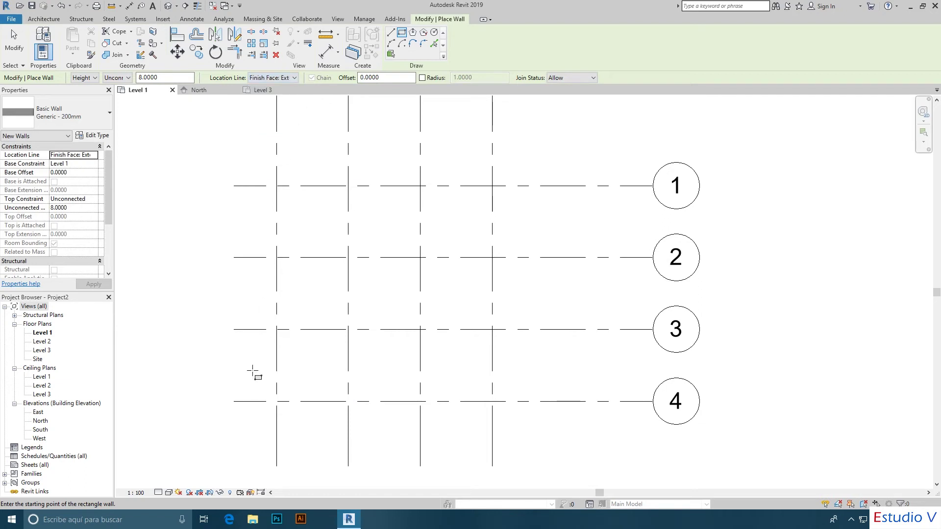
click(277, 402)
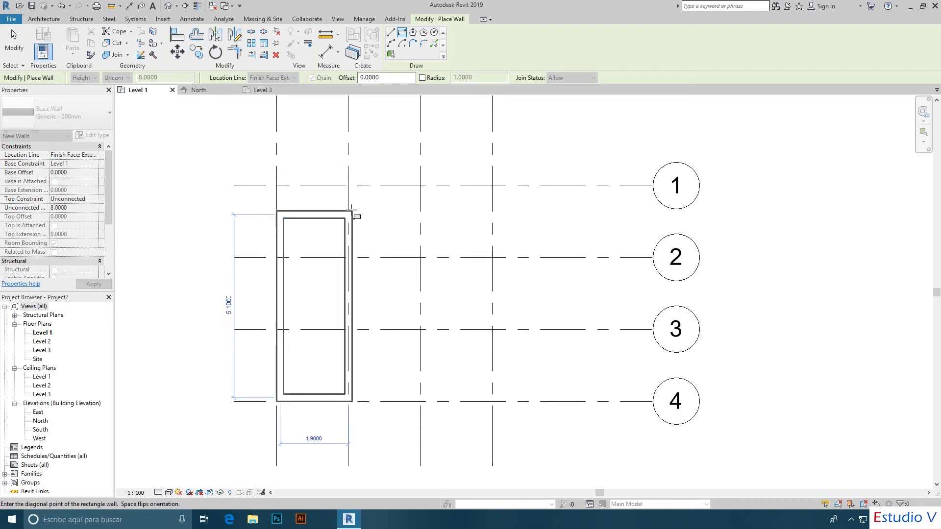
click(312, 100)
click(402, 34)
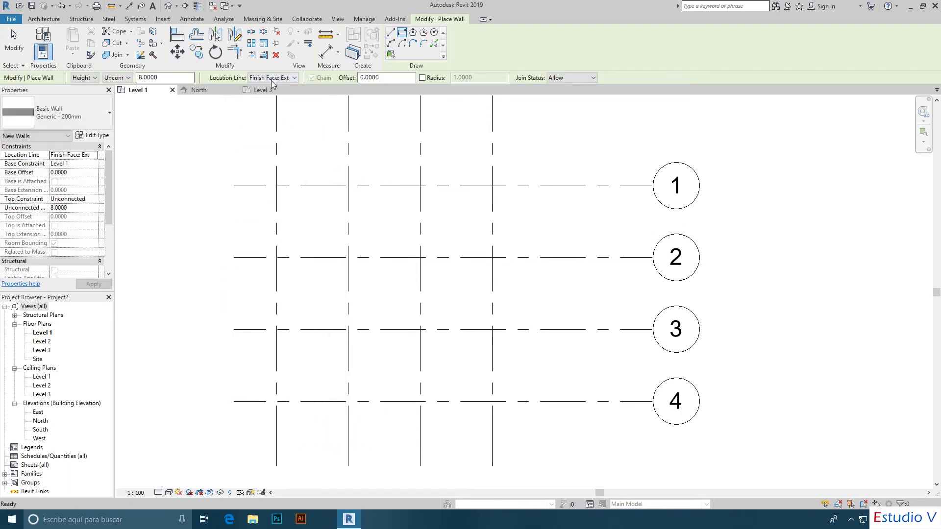
Set Location Line to Finish Face: Interior, test and cancel a rectangle at A/4
click(272, 77)
click(287, 110)
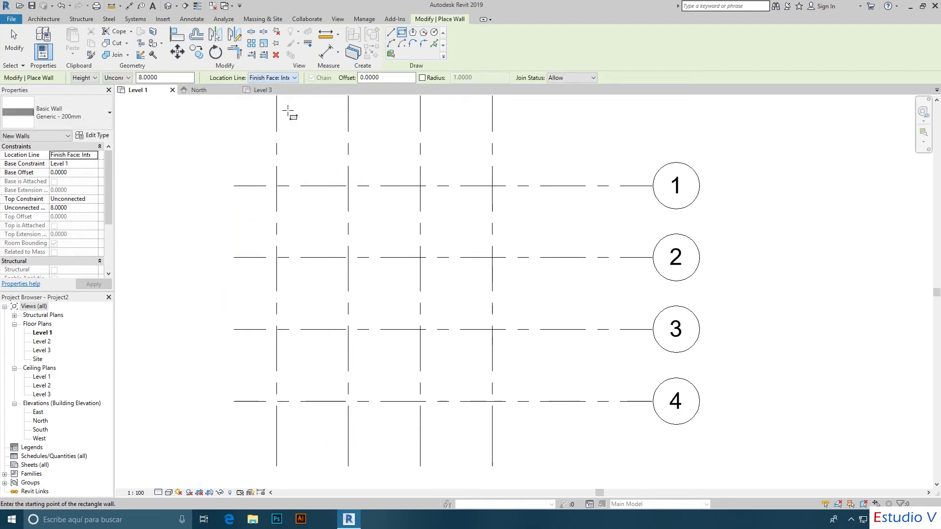
click(277, 402)
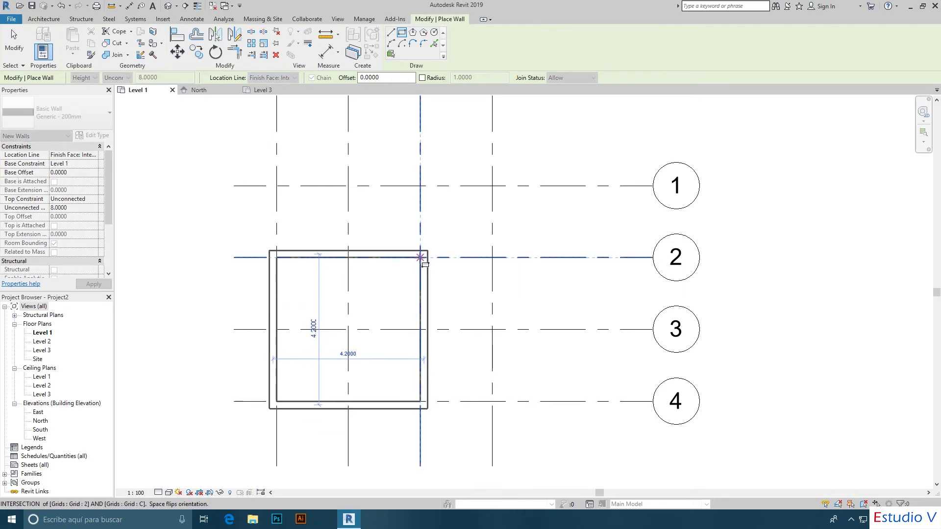
click(401, 37)
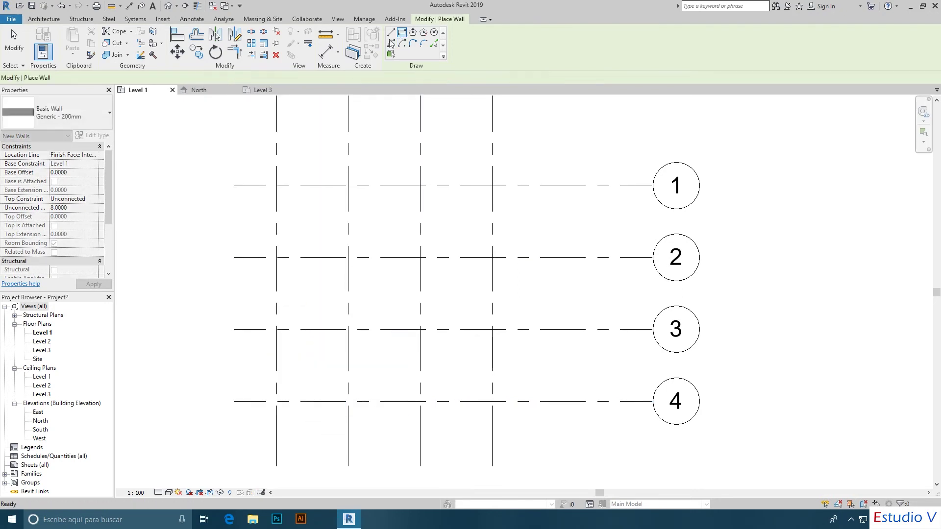
click(273, 78)
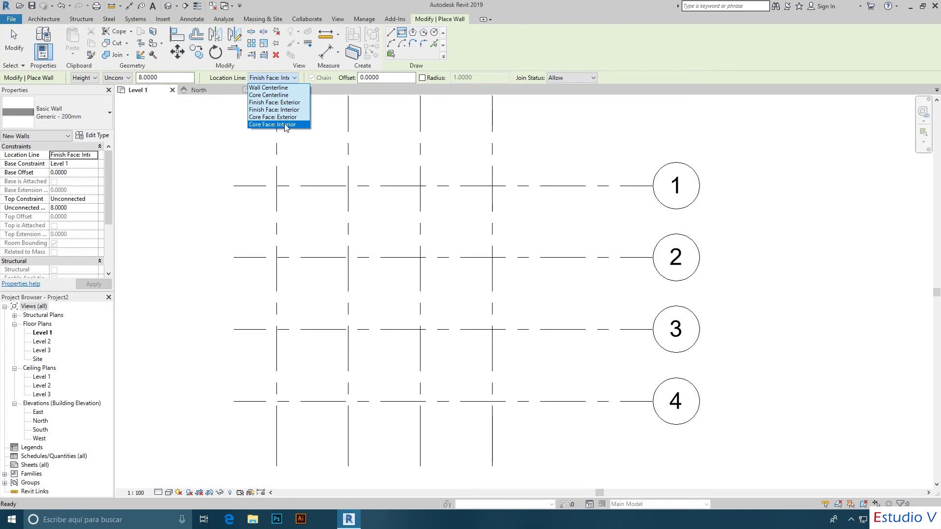
With Wall Centerline, draw wall rectangles from 4/A to 2/C and from 1/D to 3/B
click(278, 88)
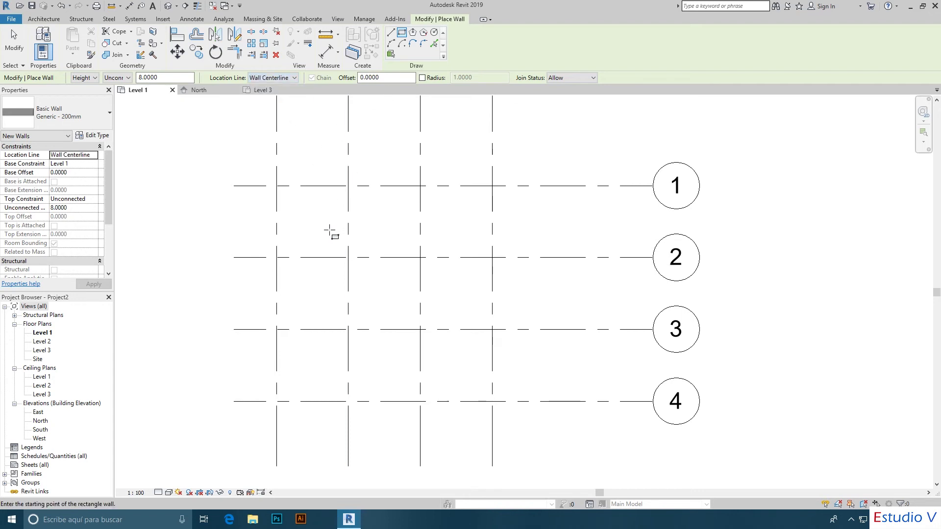
click(276, 402)
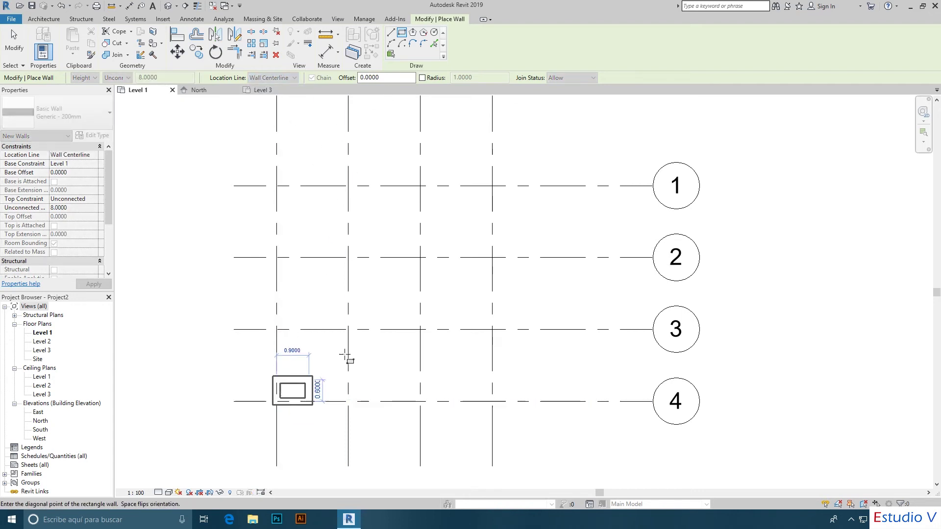
click(421, 256)
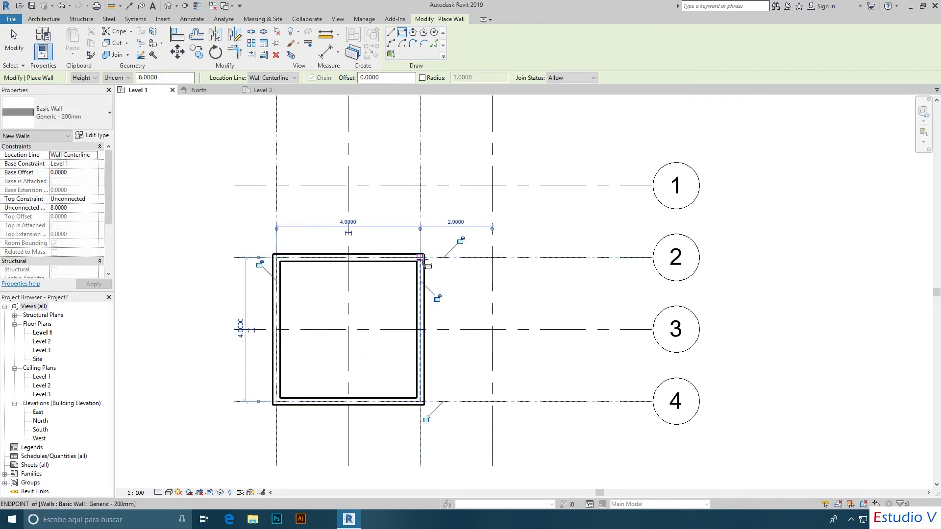
click(492, 186)
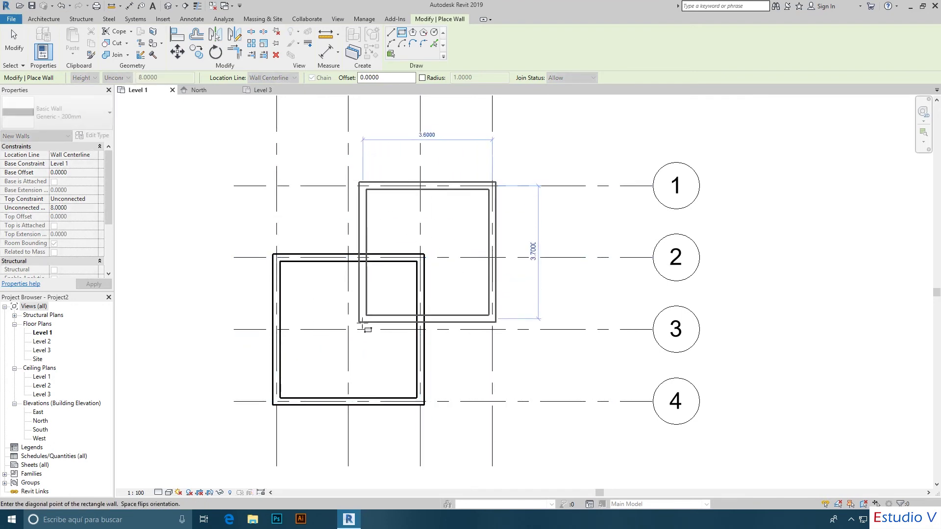
click(348, 329)
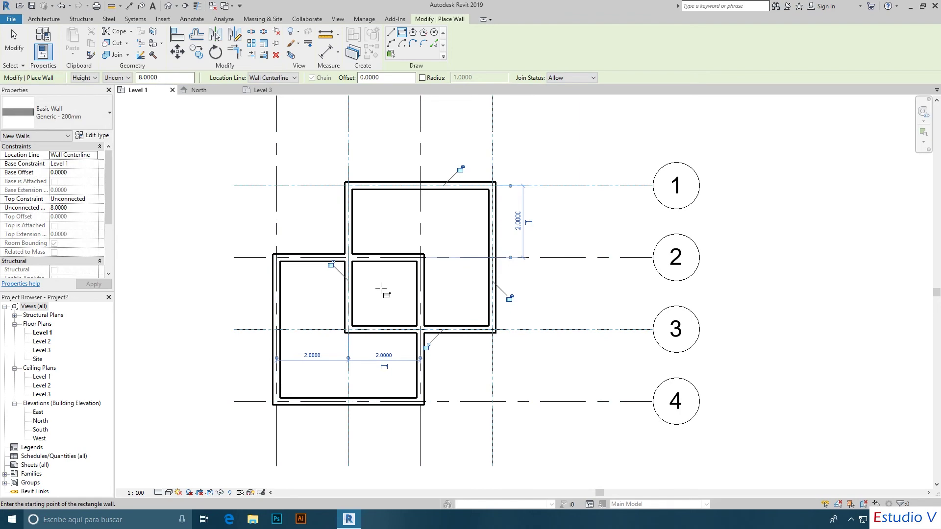
key(Escape)
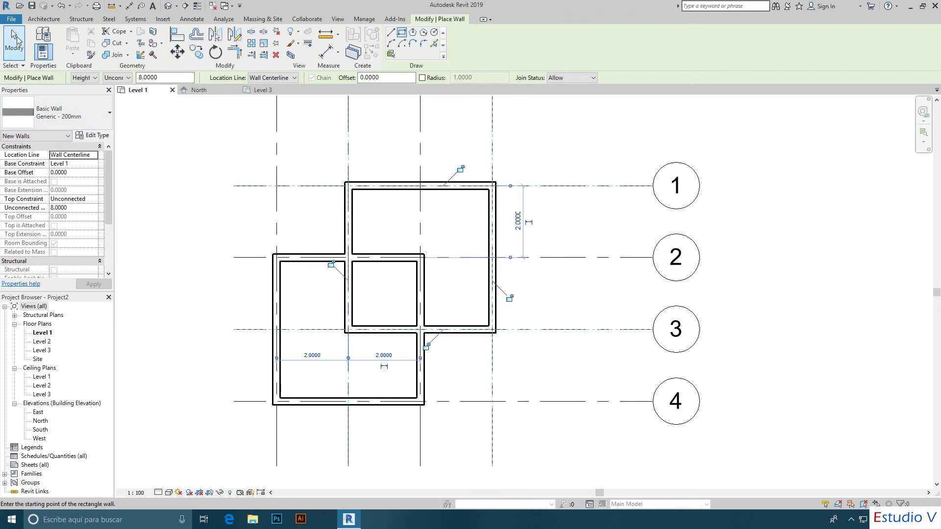
Shorten the wall along grid 2 so it ends at grid B
key(Escape)
click(388, 258)
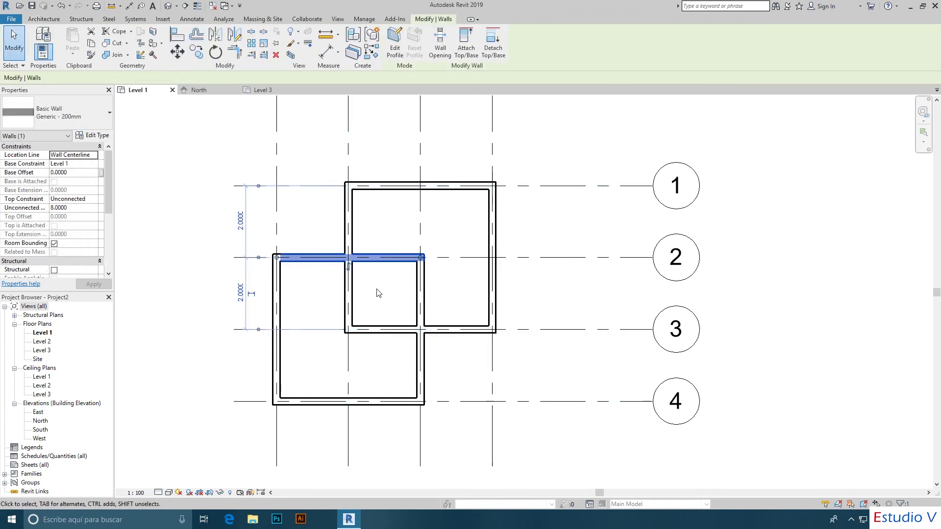
scroll(378, 294, up, 2)
middle_drag(380, 294, 442, 279)
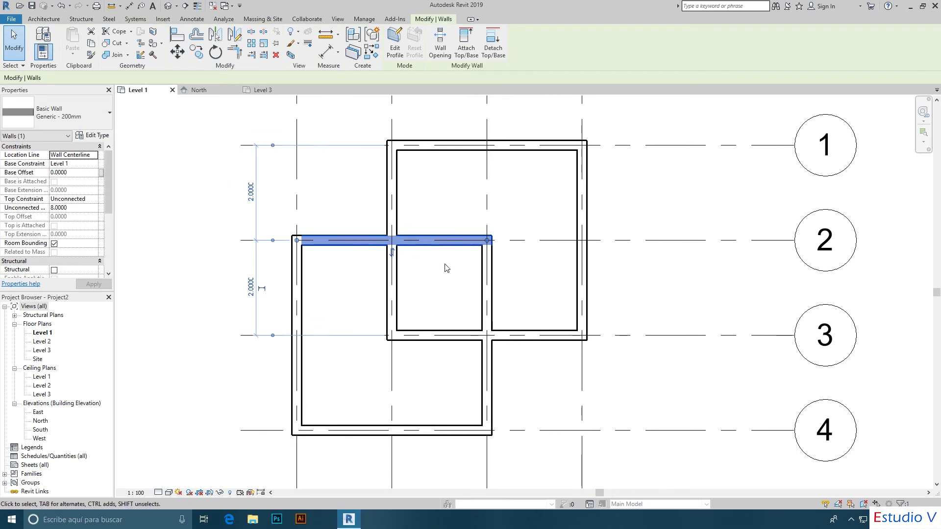
click(486, 240)
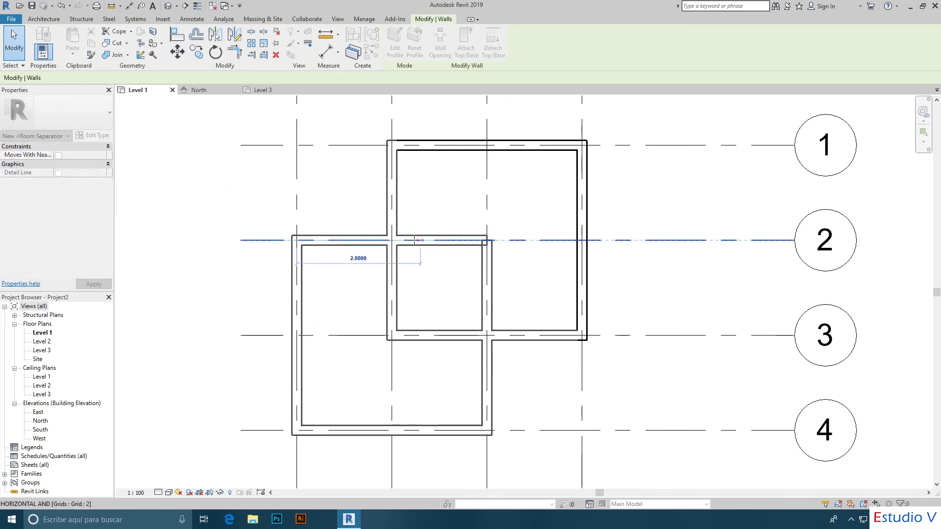
key(Escape)
key(Escape)
click(390, 241)
Trim the grid C wall back so it starts at grid 3
click(487, 272)
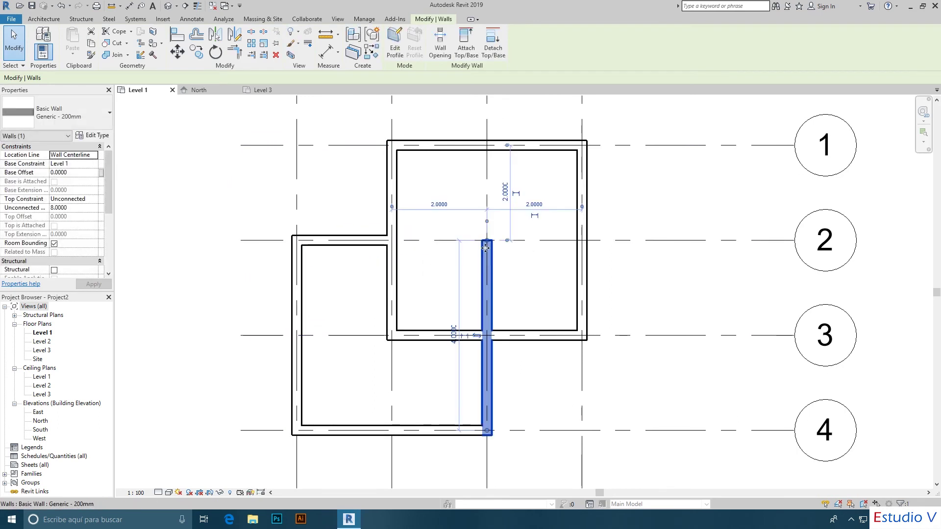
drag(487, 240, 487, 335)
click(405, 338)
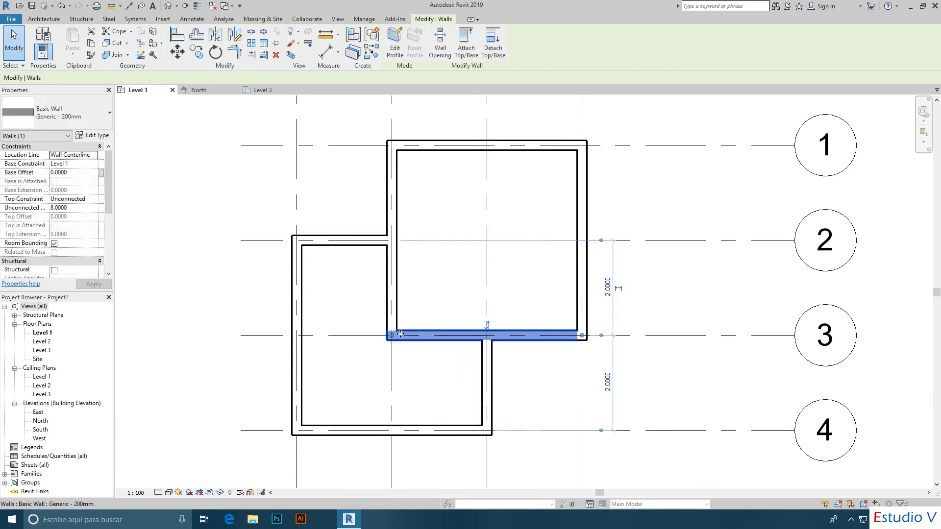
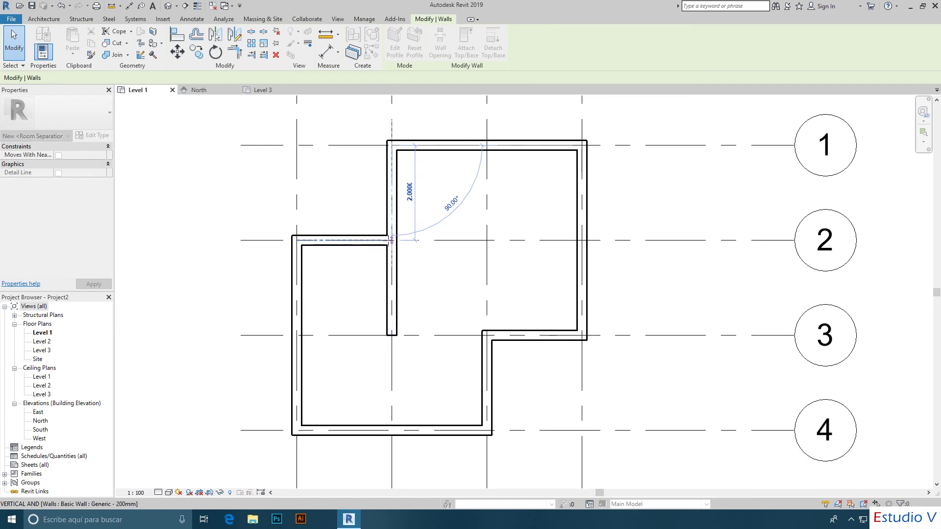
Discard the unfinished wall stub below grid 2 and exit the drawing tool
key(ctrl+z)
key(Escape)
scroll(470, 245, down, 3)
scroll(501, 251, up, 2)
Frame the wall outline and grids A–D in the Level 1 plan, then open the default 3D view
mouse_move(501, 251)
middle_down()
mouse_move(410, 258)
mouse_move(399, 273)
middle_up()
scroll(412, 263, down, 3)
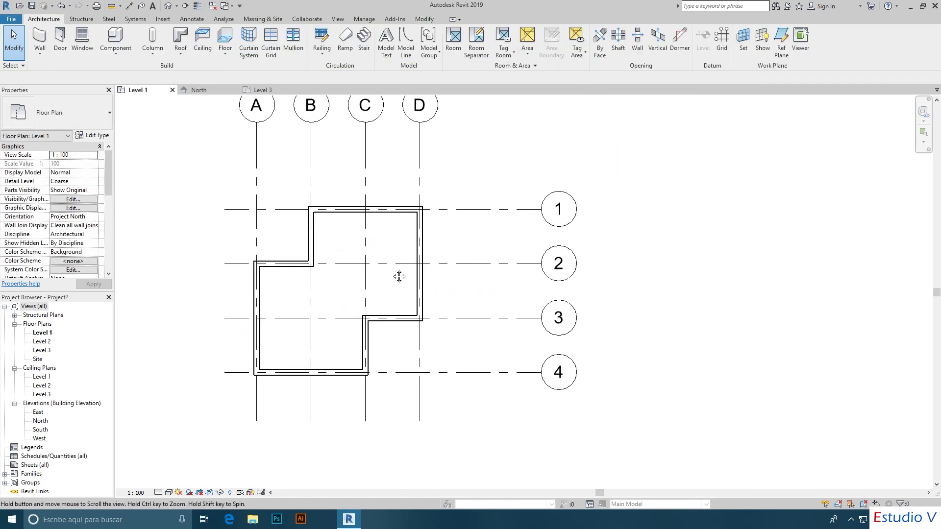
scroll(360, 292, up, 2)
scroll(347, 307, down, 3)
mouse_move(406, 265)
middle_down()
mouse_move(425, 270)
mouse_move(414, 304)
middle_up()
scroll(420, 279, up, 1)
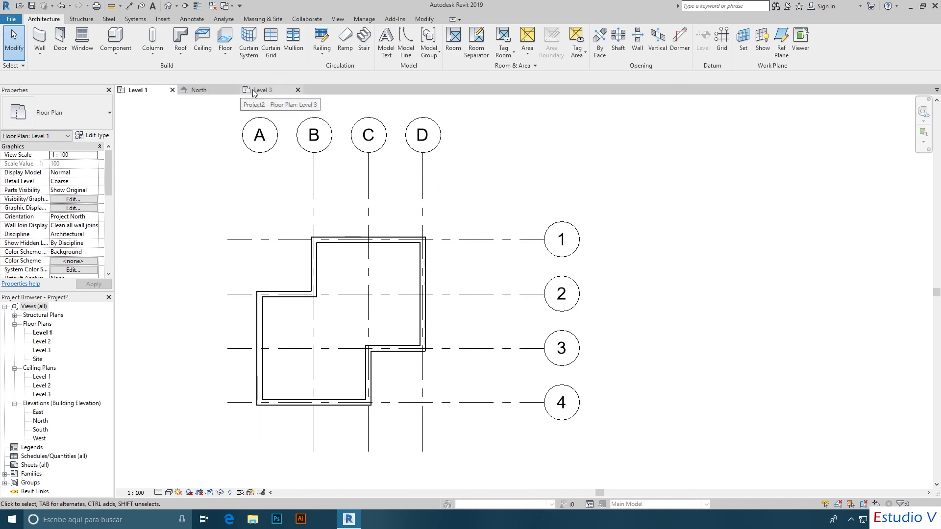
click(169, 8)
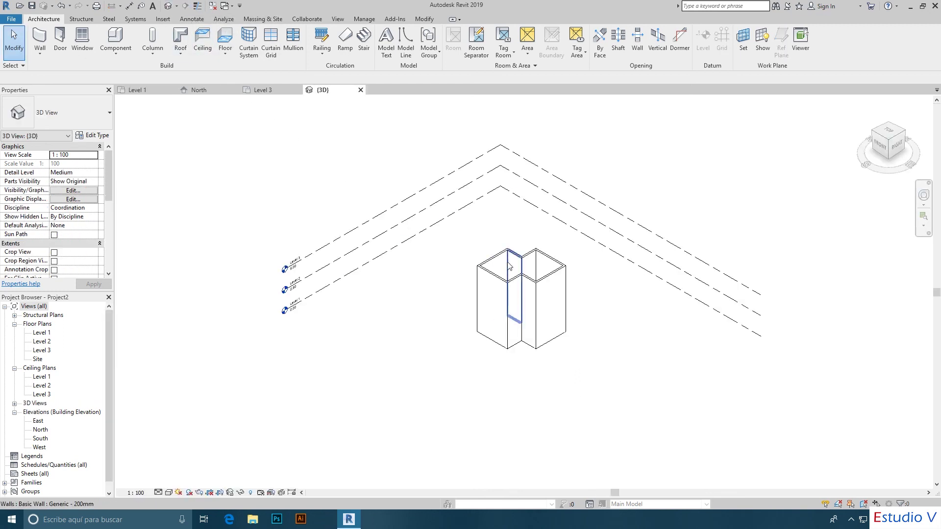
Orbit the 3D wall model, return to the Home isometric view, and center it on screen
scroll(549, 255, down, 2)
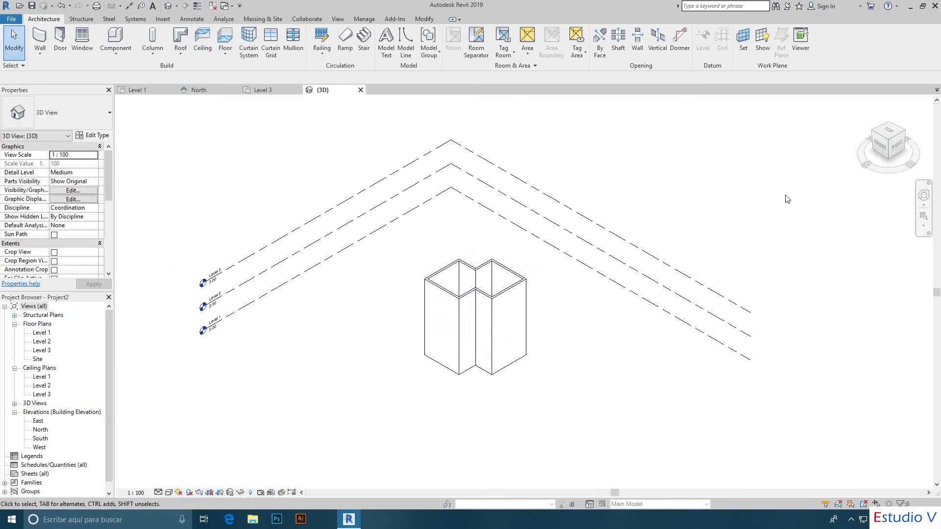
drag(873, 151, 882, 110)
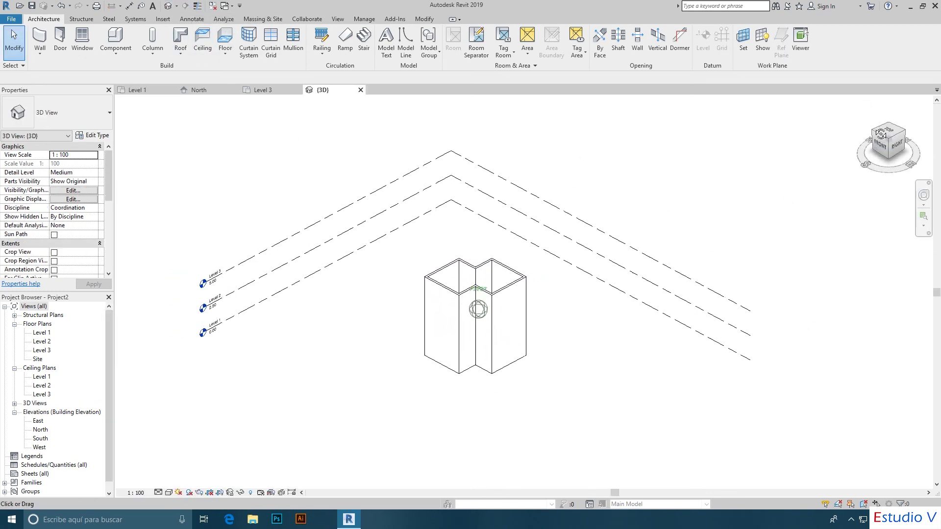
click(882, 110)
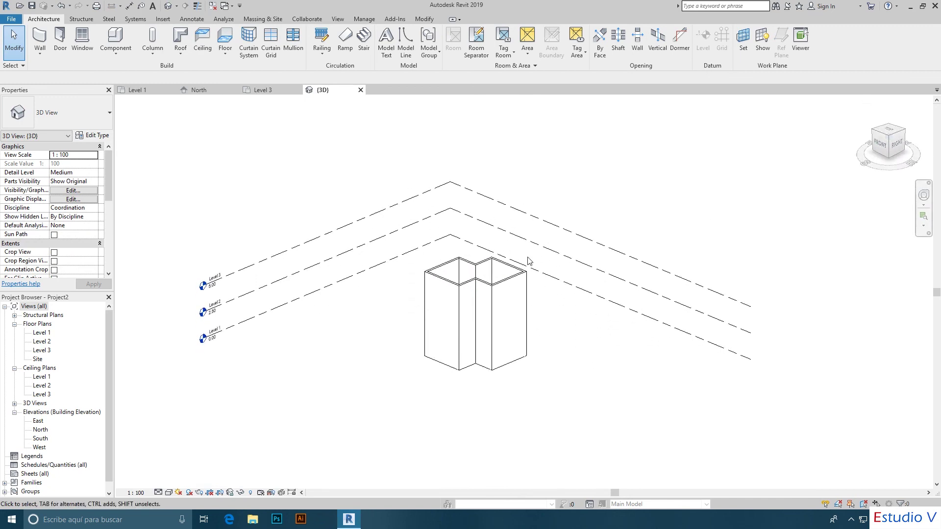
middle_drag(541, 266, 523, 263)
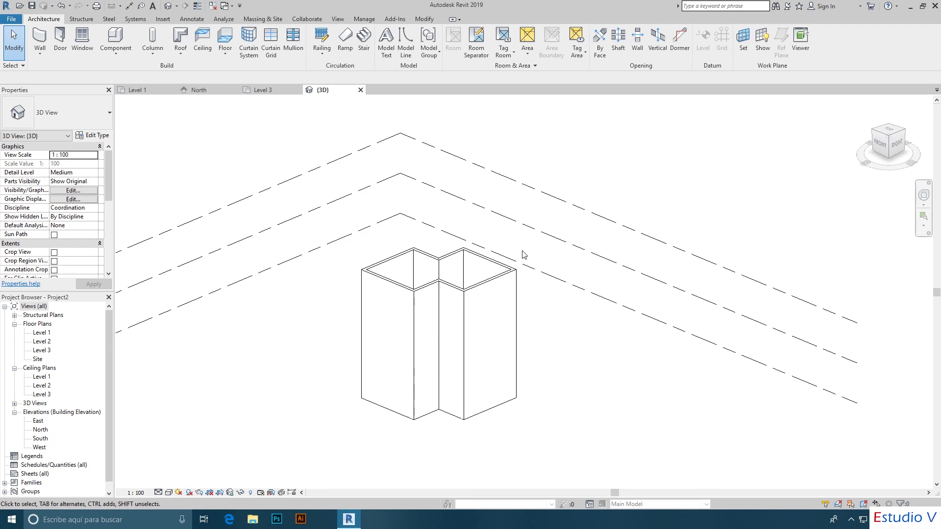